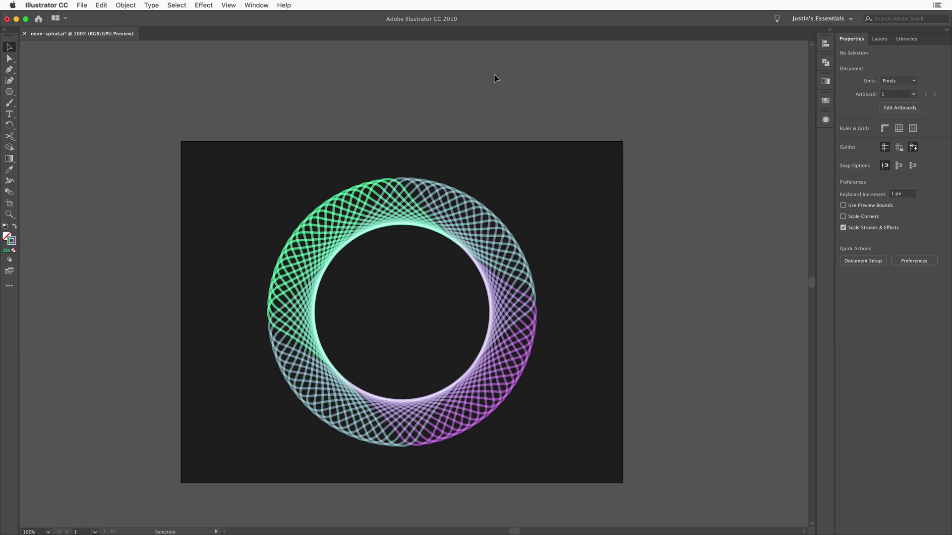
# Create a new document from the 1920 × 1080 px Custom preset
pyautogui.click(81, 6)
pyautogui.click(90, 14)
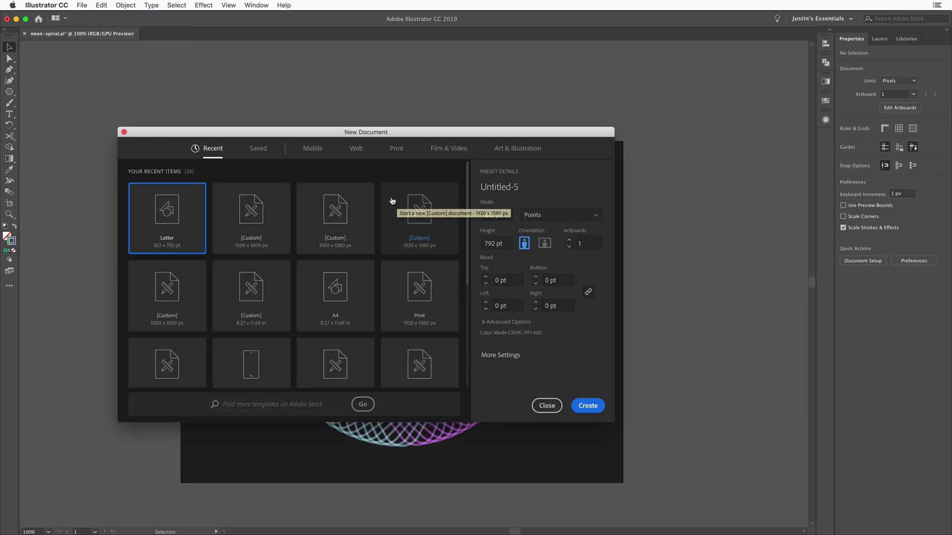
pyautogui.click(353, 212)
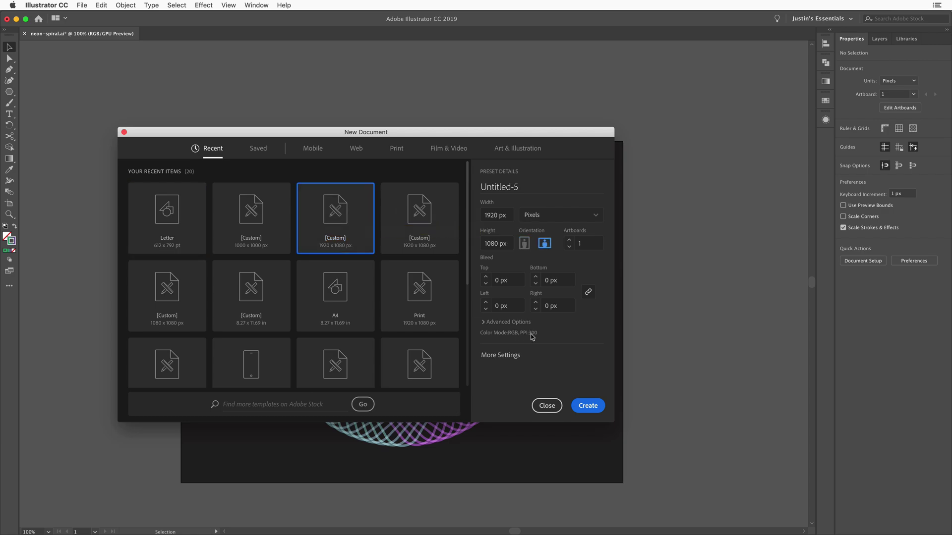
pyautogui.click(590, 408)
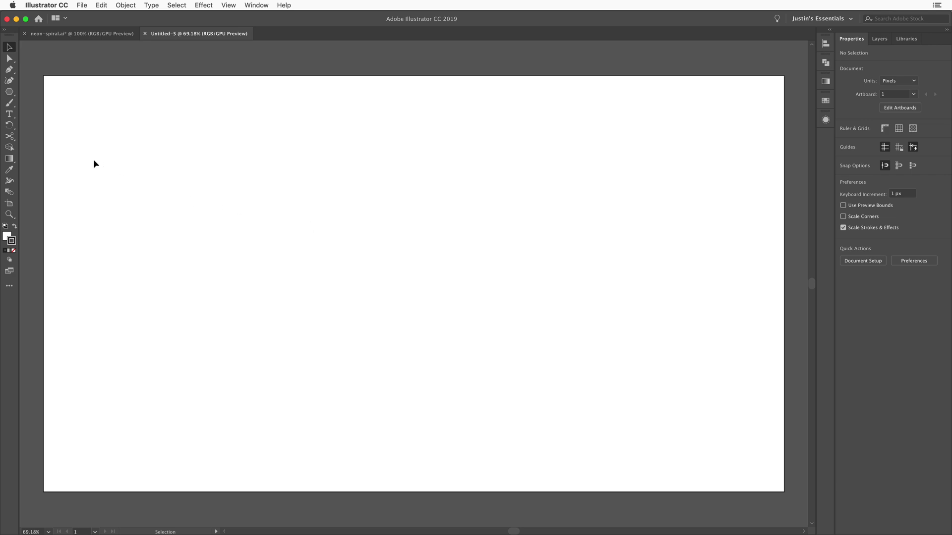
# Choose the Polygon Tool from the shape tool flyout
pyautogui.click(10, 94)
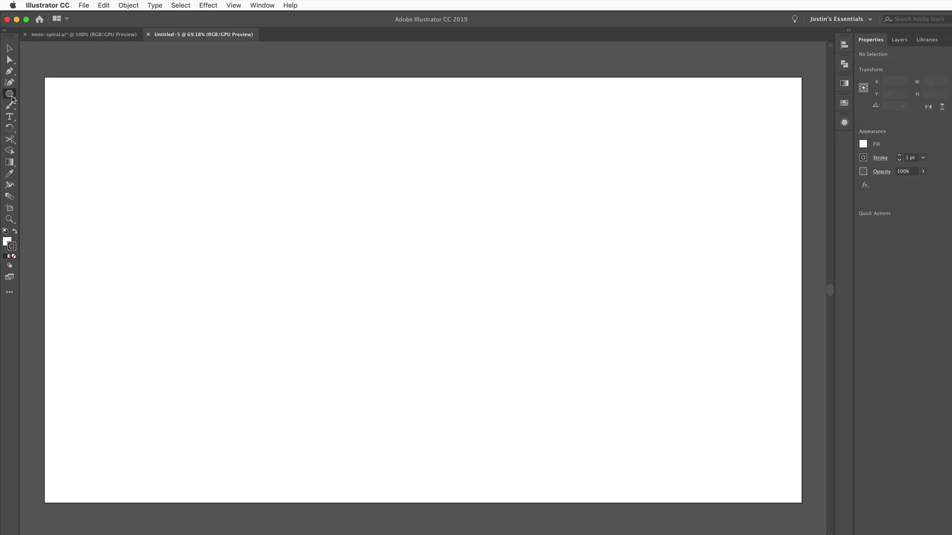
pyautogui.click(11, 97)
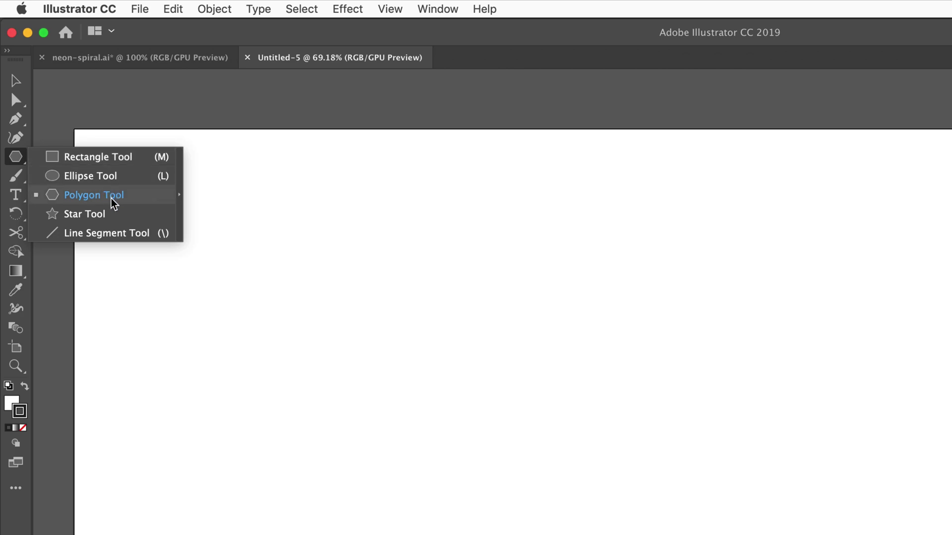
pyautogui.click(112, 199)
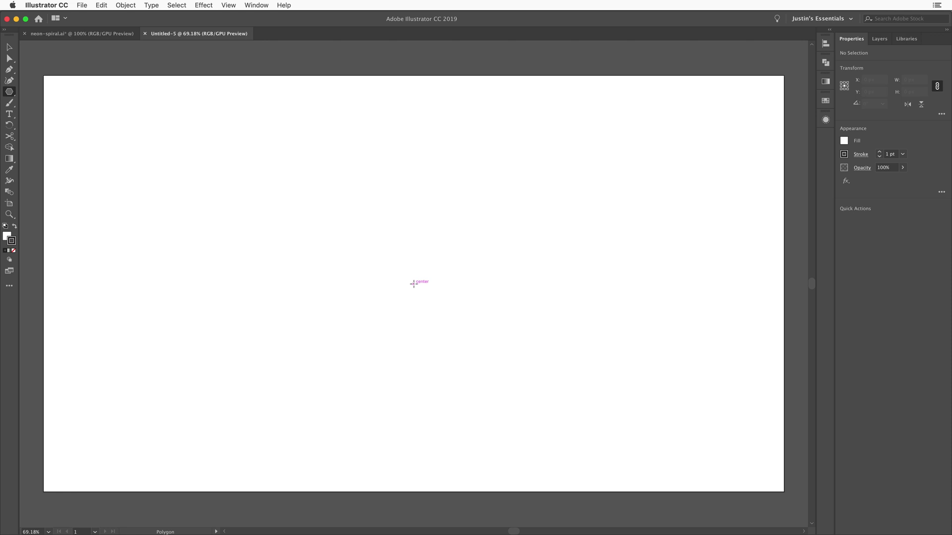
# Draw a hexagon centred at 960, 540 px and rotate it 270° so a point faces up
pyautogui.moveTo(414, 284); pyautogui.dragTo(515, 345)
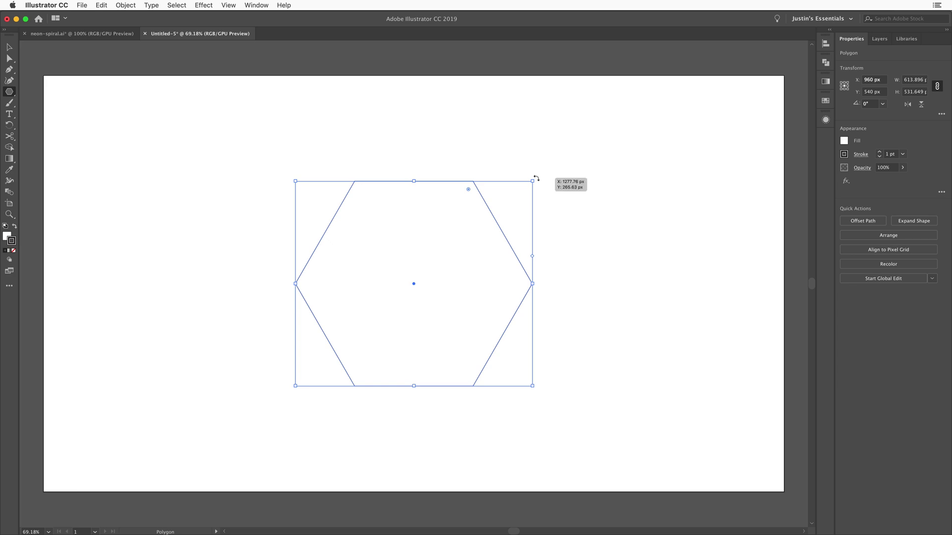
pyautogui.moveTo(538, 177); pyautogui.dragTo(543, 362)
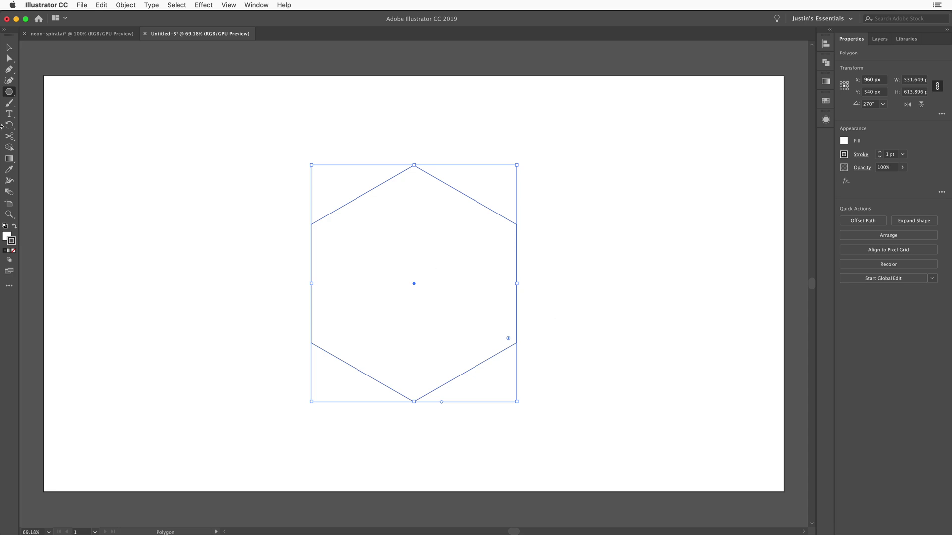
# Remove the hexagon's fill and apply a gradient to its stroke
pyautogui.click(10, 48)
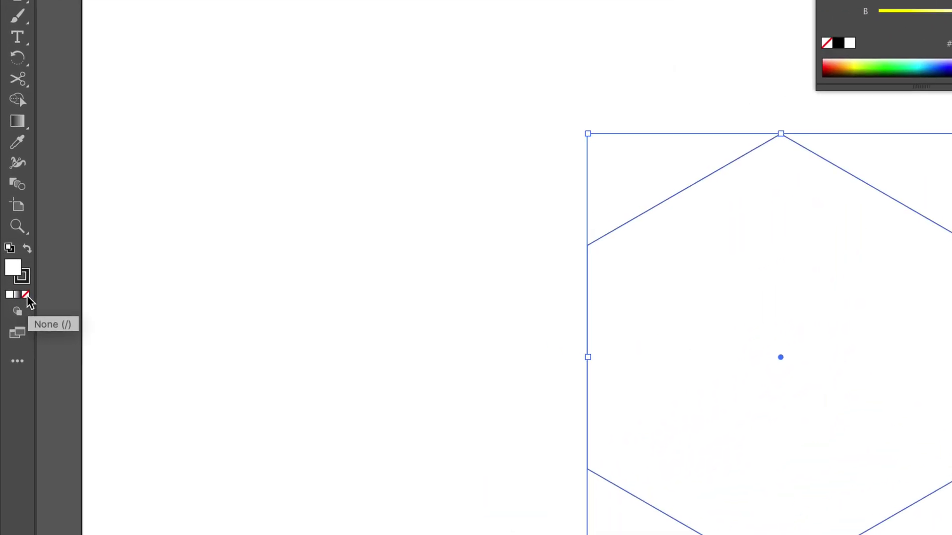
pyautogui.click(14, 250)
pyautogui.click(28, 288)
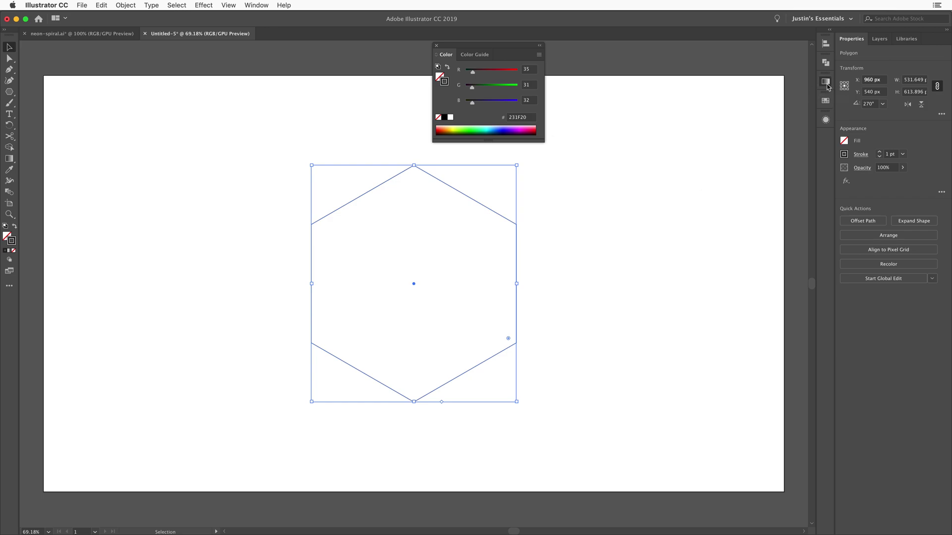
pyautogui.click(825, 82)
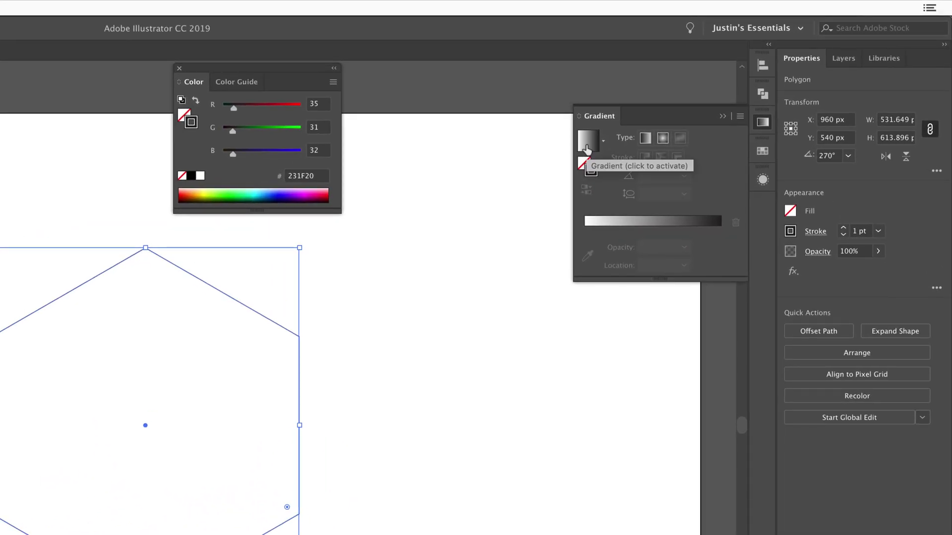
pyautogui.click(587, 147)
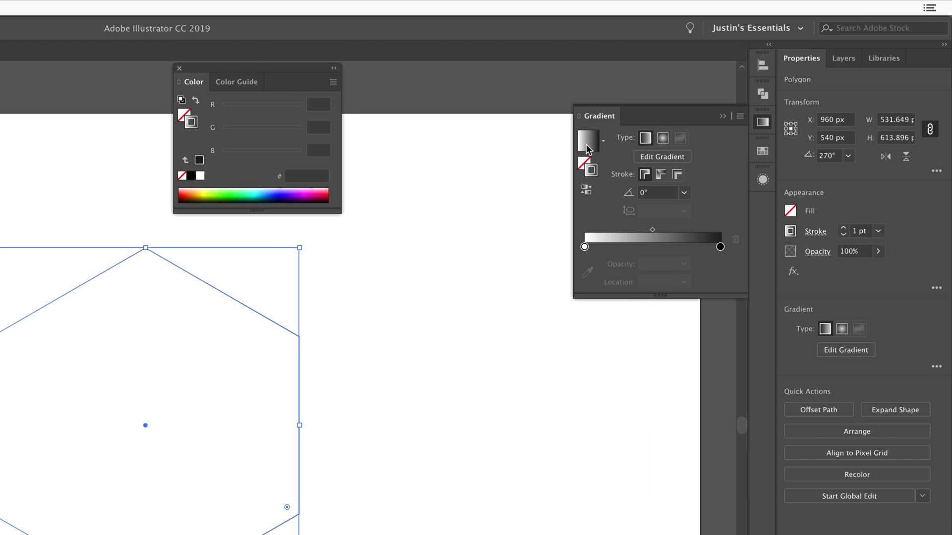
# Set the gradient stops to cyan and magenta swatches and make the stroke 3 pt
pyautogui.click(721, 247)
pyautogui.doubleClick(720, 248)
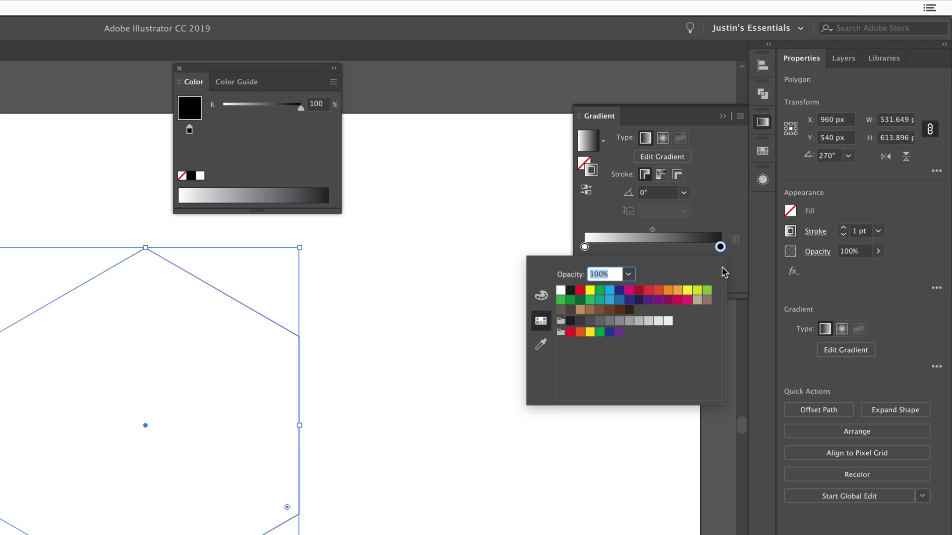
pyautogui.click(687, 303)
pyautogui.click(585, 247)
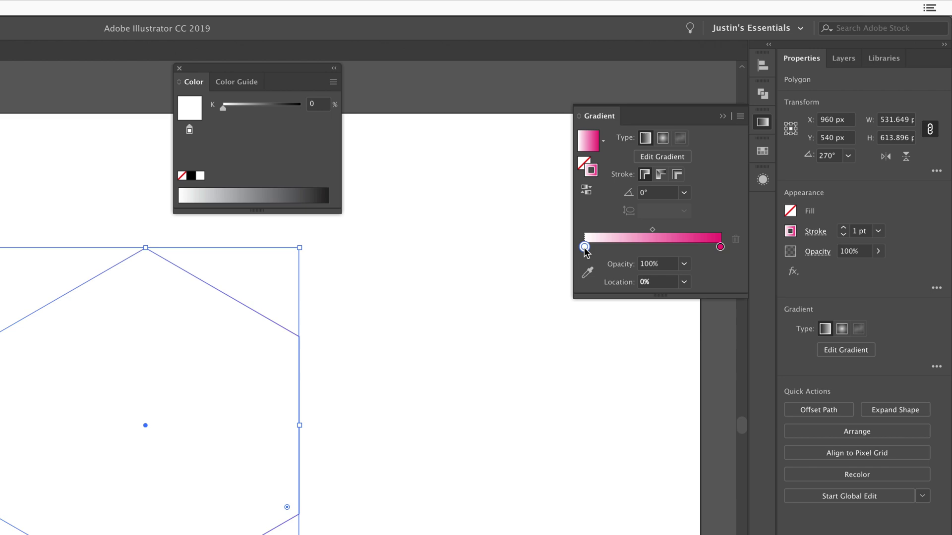
pyautogui.doubleClick(585, 247)
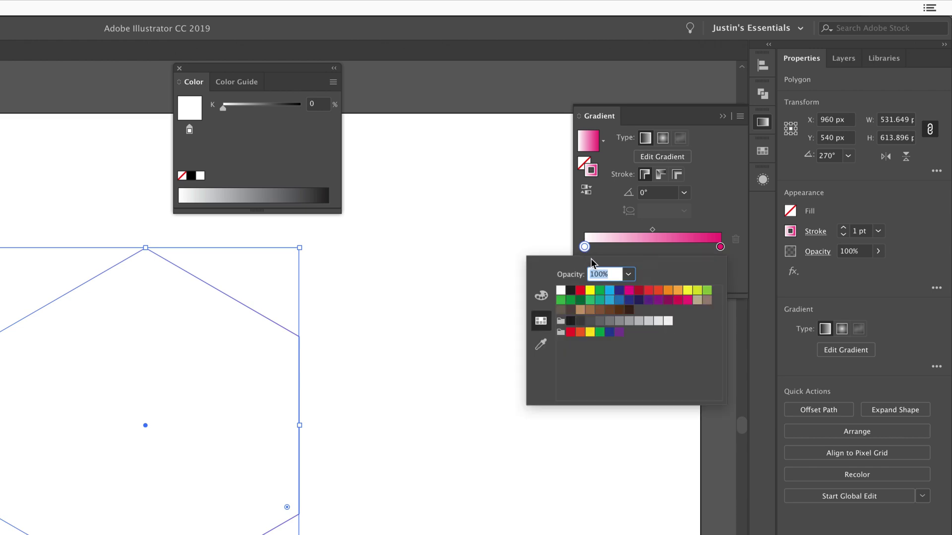
pyautogui.click(609, 301)
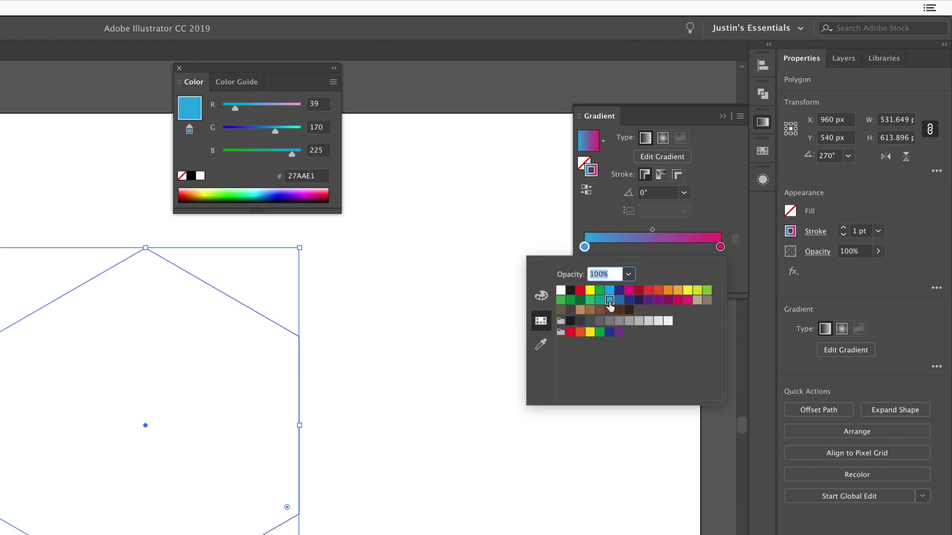
pyautogui.click(717, 195)
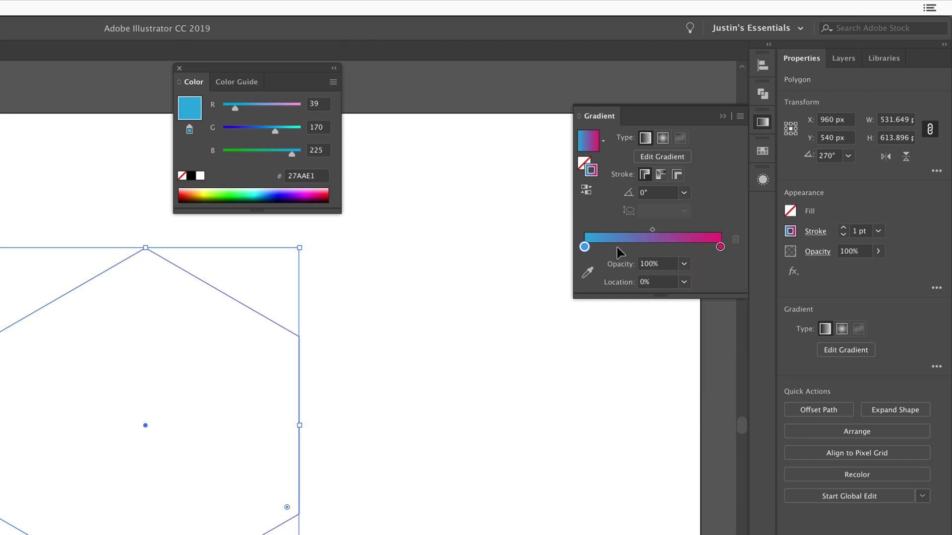
pyautogui.click(843, 227)
pyautogui.click(843, 227)
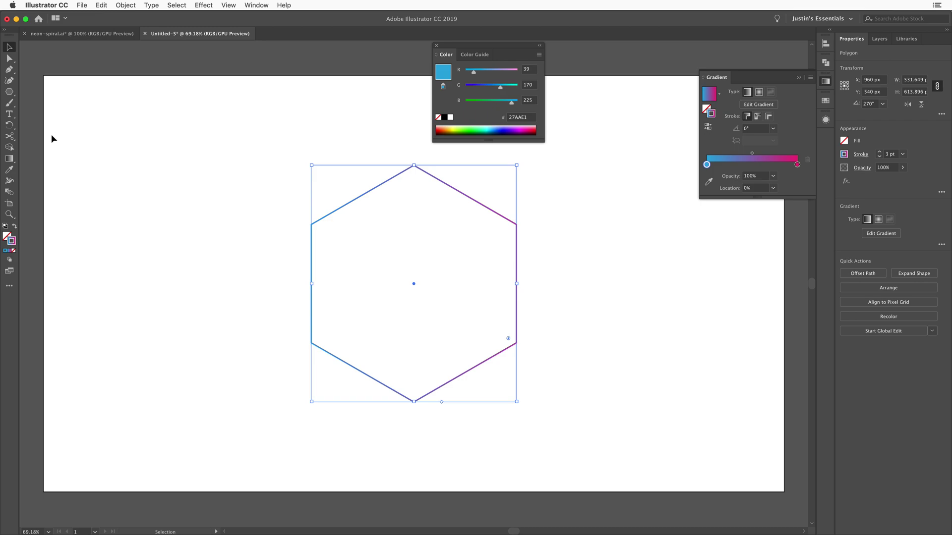
# With the Rotate tool, Alt-drag a copy of the hexagon round to 265.3°
pyautogui.press('r')
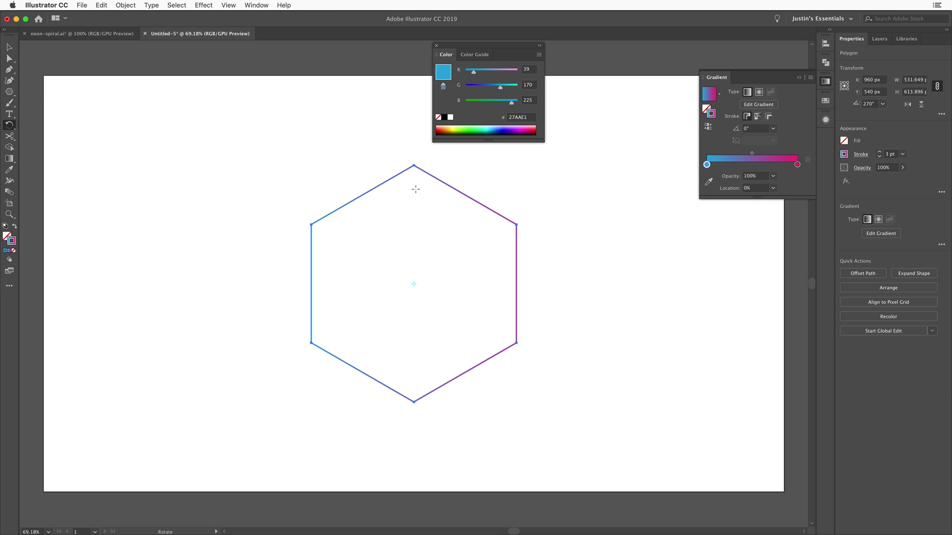
pyautogui.moveTo(415, 189)
pyautogui.mouseDown()
pyautogui.moveTo(440, 195)
pyautogui.moveTo(452, 219)
pyautogui.moveTo(412, 196)
pyautogui.moveTo(421, 196)
pyautogui.mouseUp()
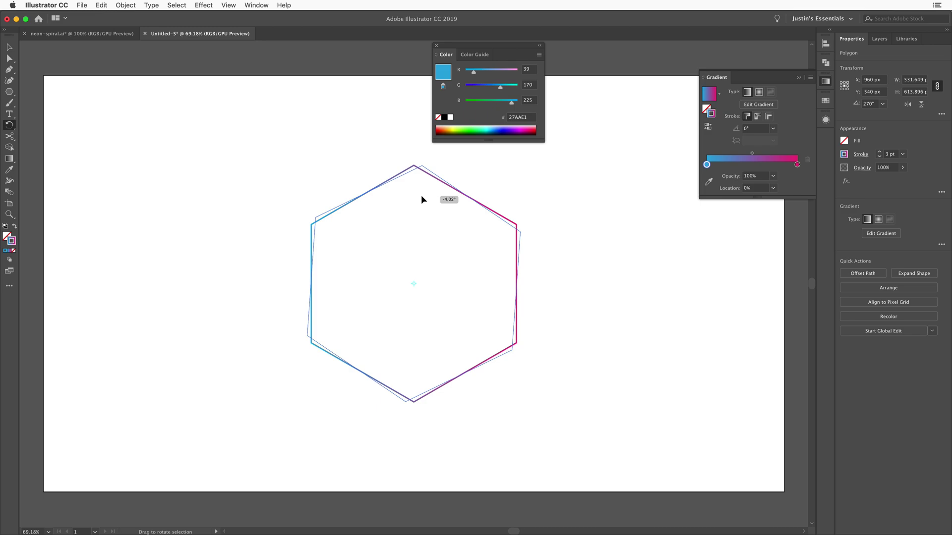
pyautogui.moveTo(421, 197); pyautogui.dragTo(421, 196)
pyautogui.press('alt')
pyautogui.moveTo(422, 198); pyautogui.dragTo(423, 196)
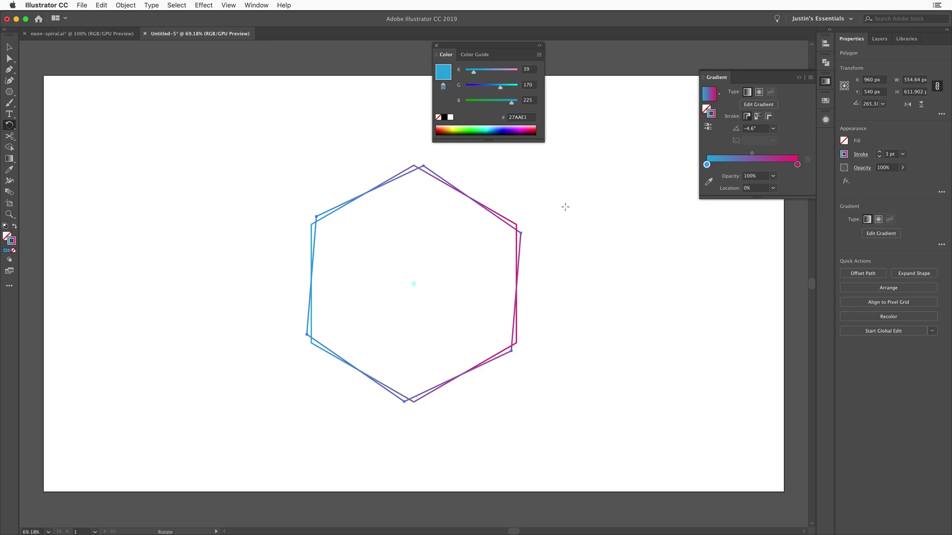
# Repeat the rotated copy with Cmd+D three times until the ring closes
pyautogui.press('super+d')
pyautogui.press('super+d')
pyautogui.press('super+d')
pyautogui.press('super+d')
pyautogui.press('super+d')
pyautogui.press('super+d')
pyautogui.press('super+d')
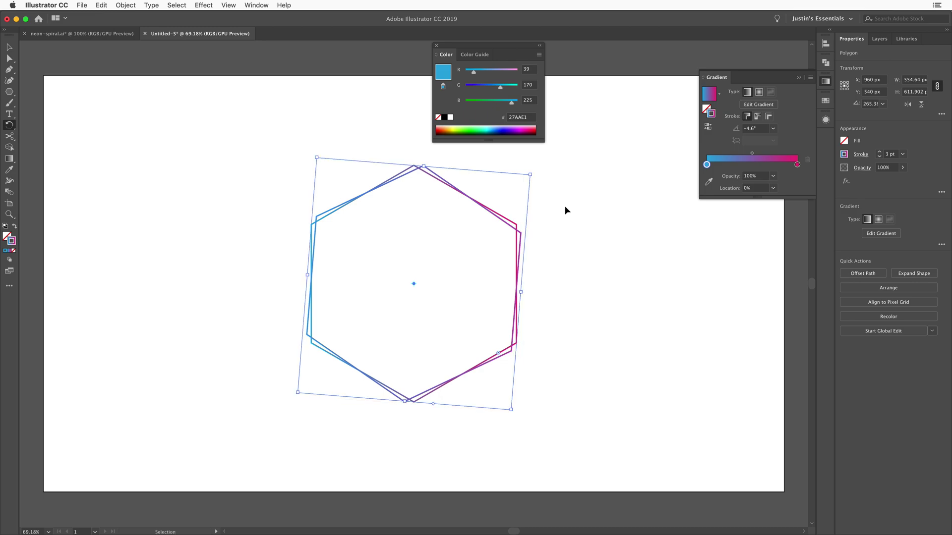
pyautogui.press('super+d')
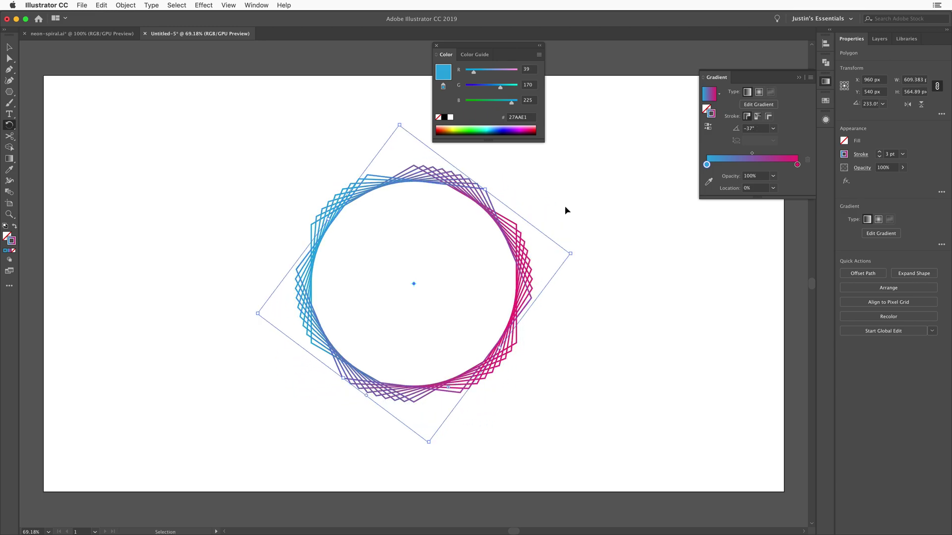
pyautogui.press('super+d')
pyautogui.press('super+d')
pyautogui.press('super+d')
pyautogui.press('super+d')
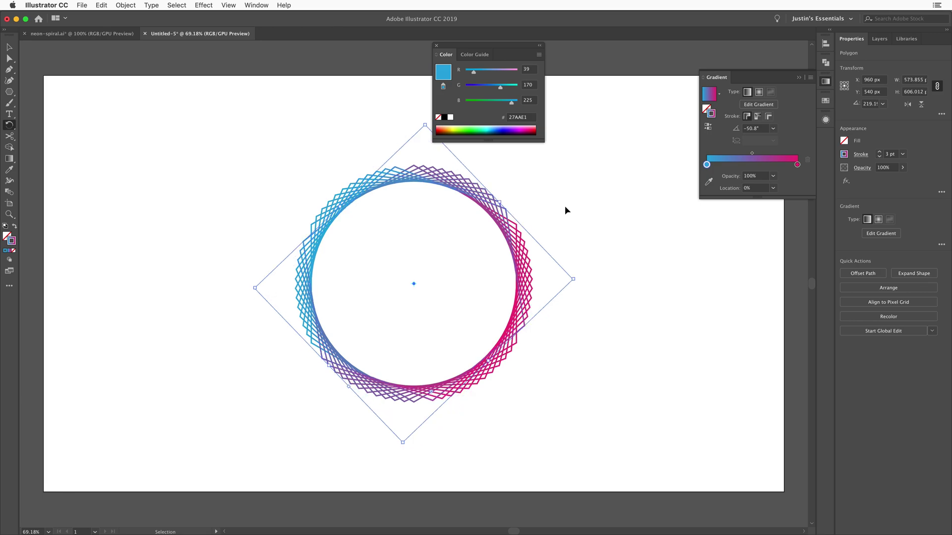
pyautogui.press('r')
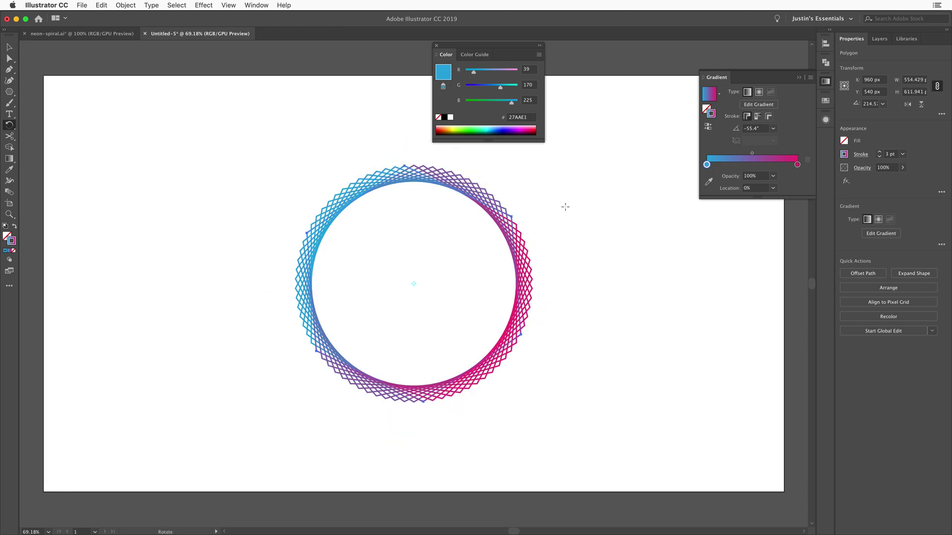
# Deselect, then marquee-select the whole hexagon ring
pyautogui.press('v')
pyautogui.click(586, 225)
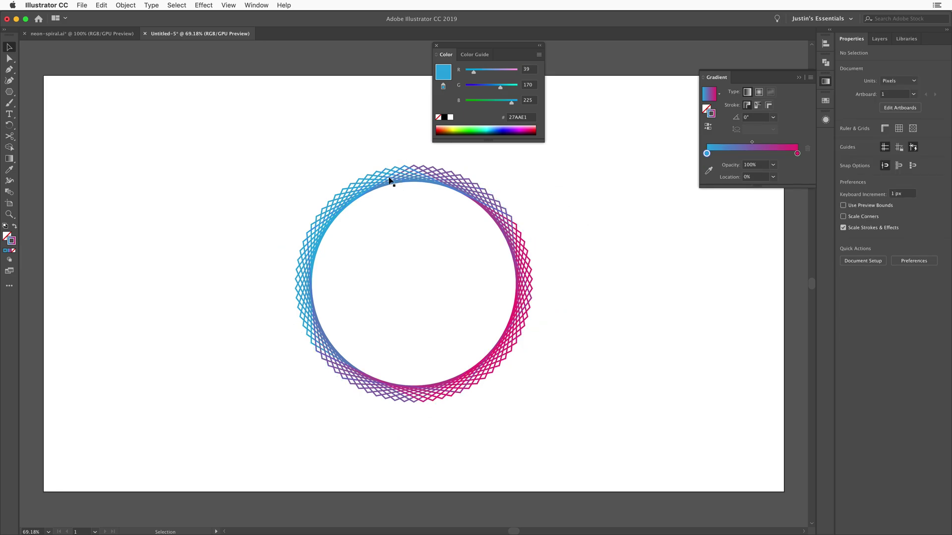
pyautogui.moveTo(261, 161); pyautogui.dragTo(605, 417)
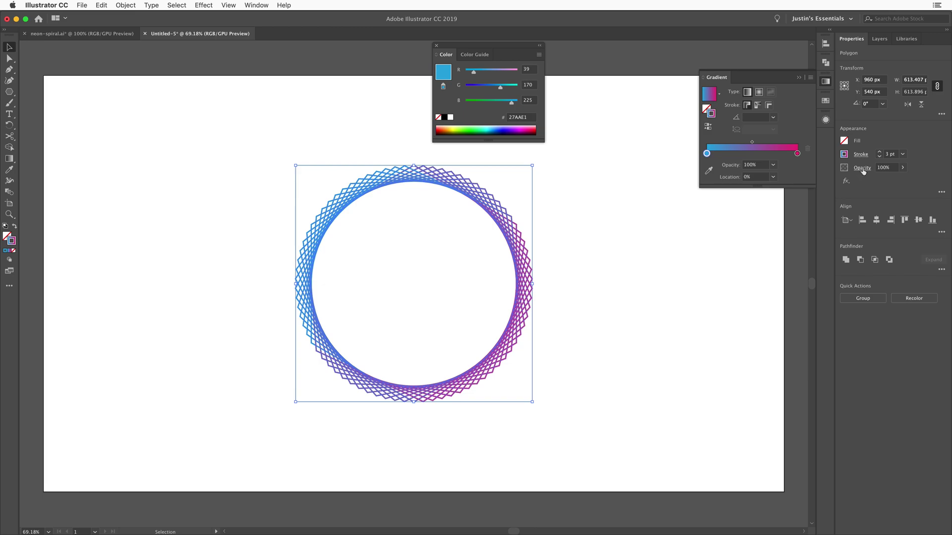
# Switch the hexagon ring's blend mode to Screen in the Opacity options
pyautogui.click(862, 170)
pyautogui.click(802, 184)
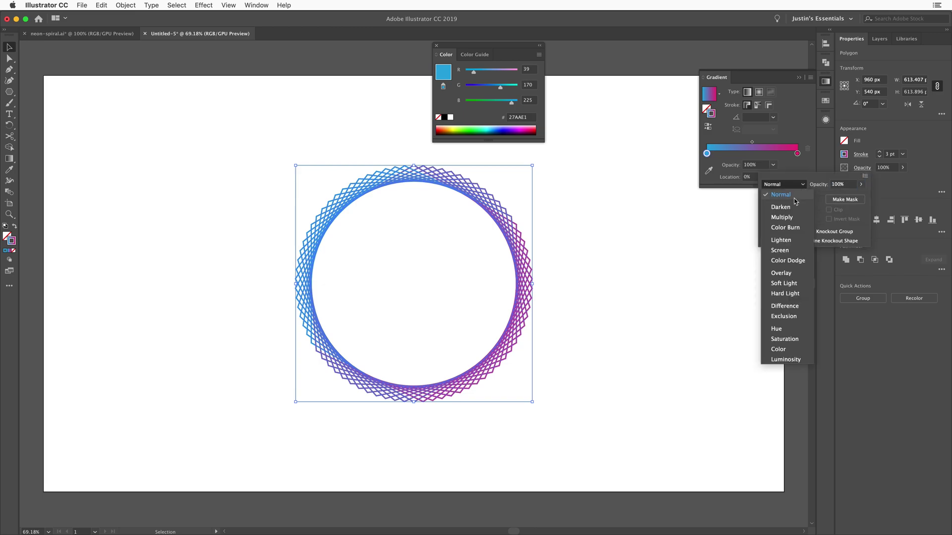
pyautogui.click(788, 250)
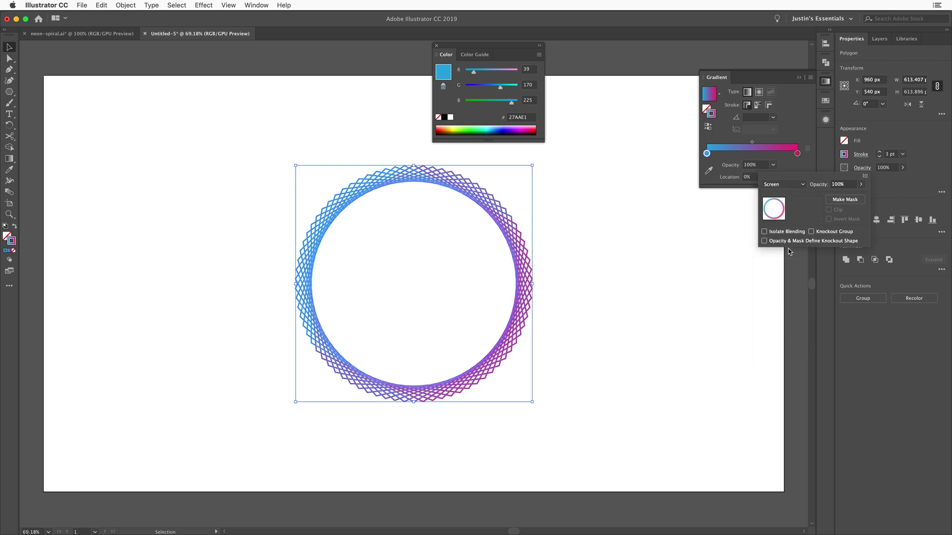
pyautogui.click(602, 241)
pyautogui.click(634, 235)
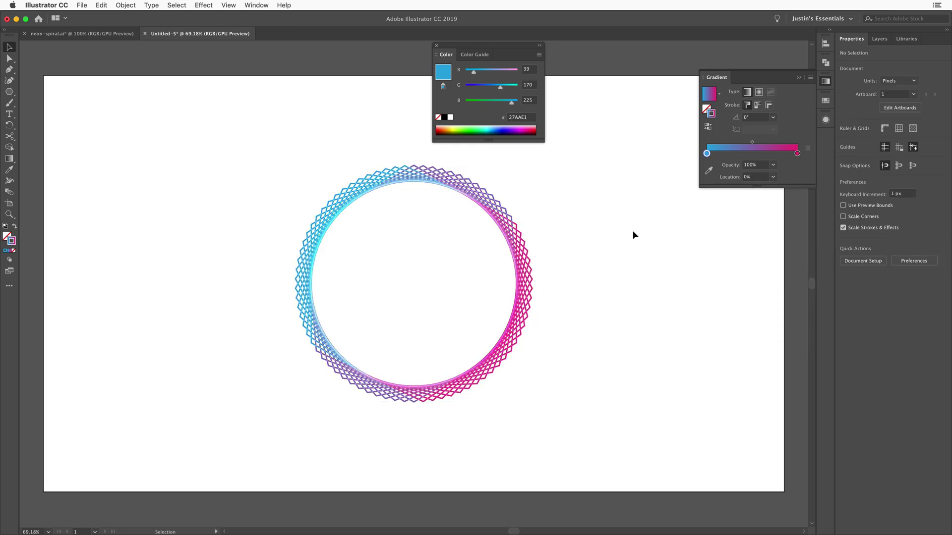
pyautogui.press('super+1')
pyautogui.press('super+=')
pyautogui.press('super+=')
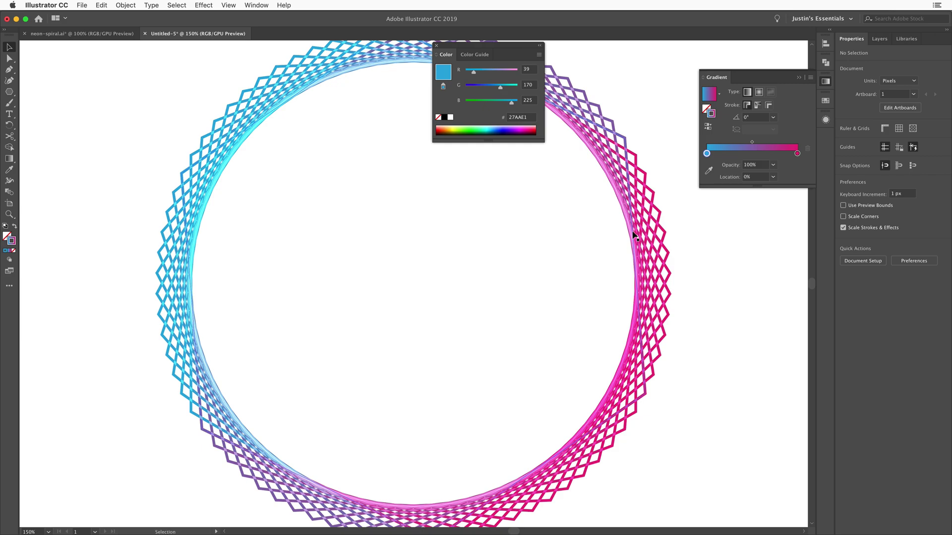
pyautogui.press('super+-')
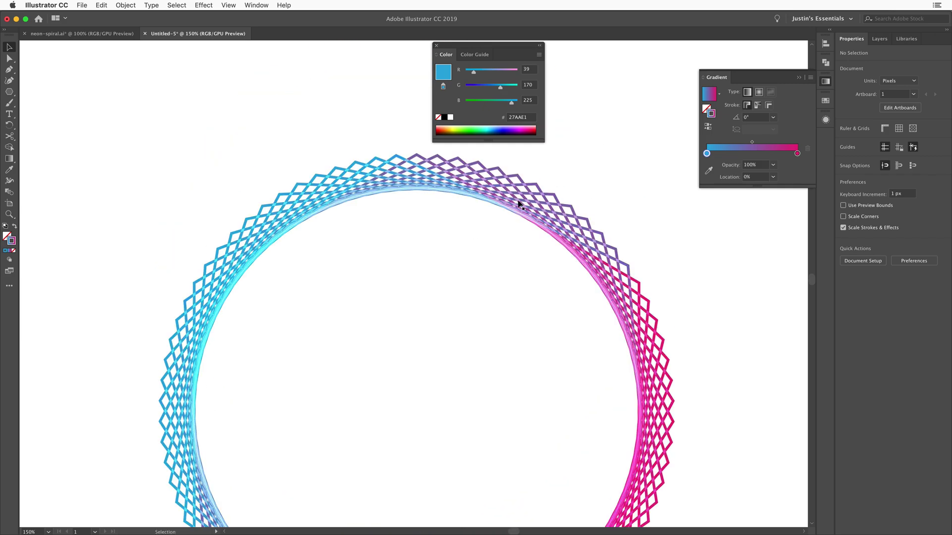
pyautogui.press('super+-')
pyautogui.press('super+-')
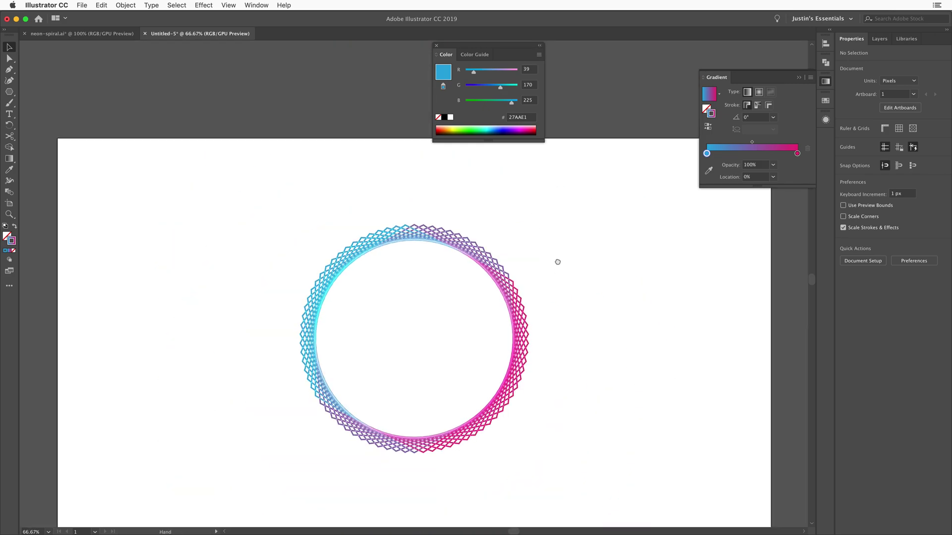
pyautogui.scroll(-2, 555, 248)
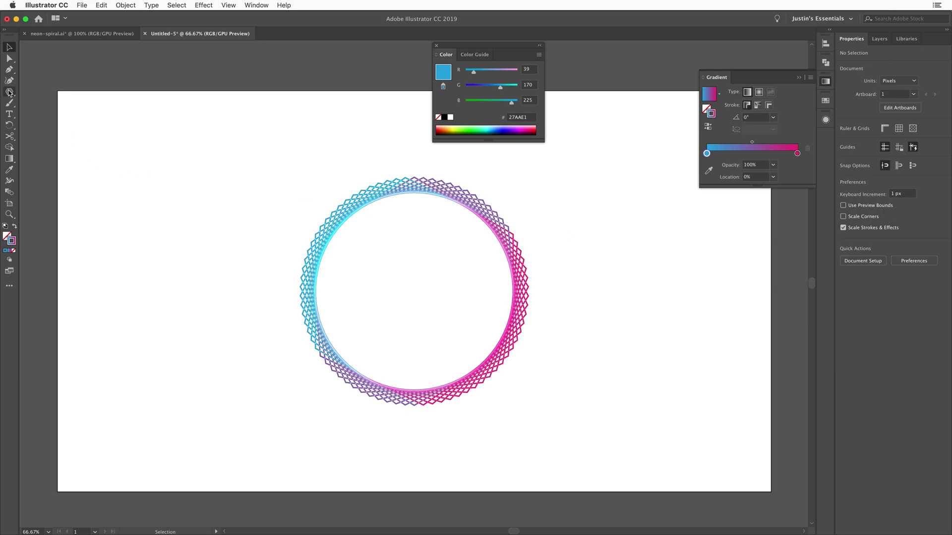
# Draw a solid-filled, no-stroke rectangle covering the whole artboard
pyautogui.moveTo(8, 92); pyautogui.dragTo(49, 93)
pyautogui.click(6, 250)
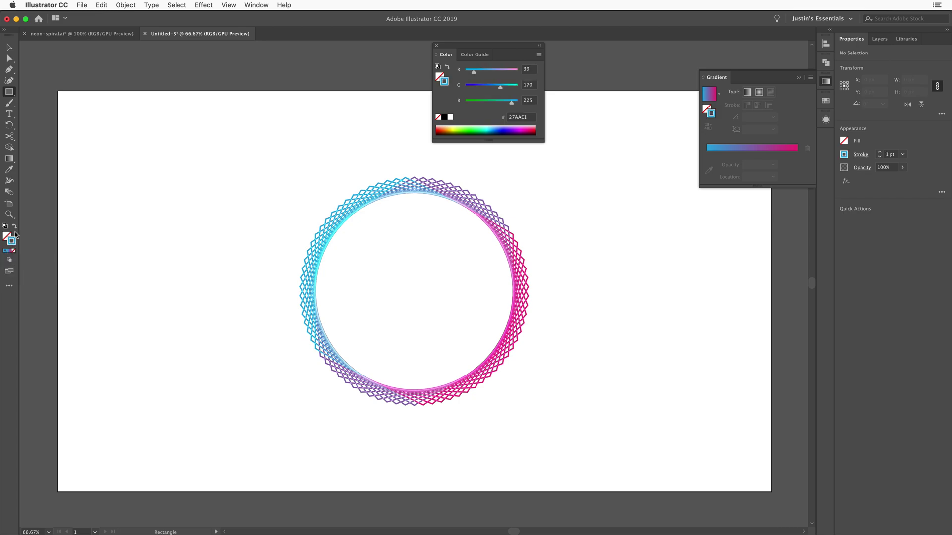
pyautogui.click(14, 226)
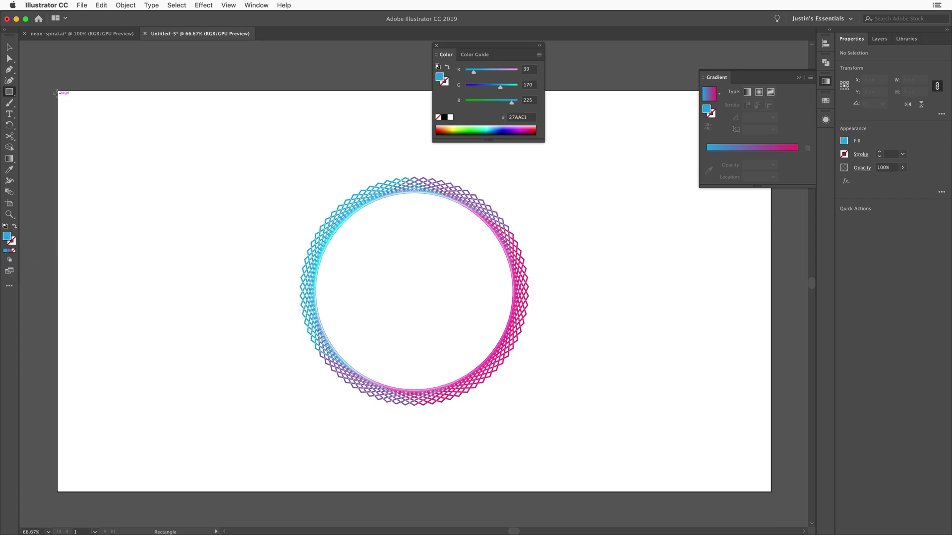
pyautogui.moveTo(57, 91); pyautogui.dragTo(770, 492)
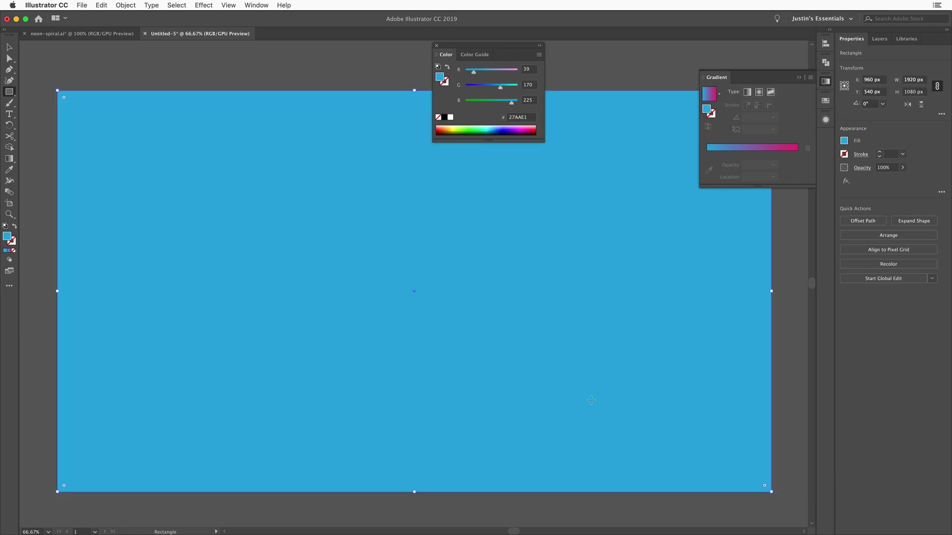
# Send the rectangle behind the ring and fill it black
pyautogui.rightClick(577, 366)
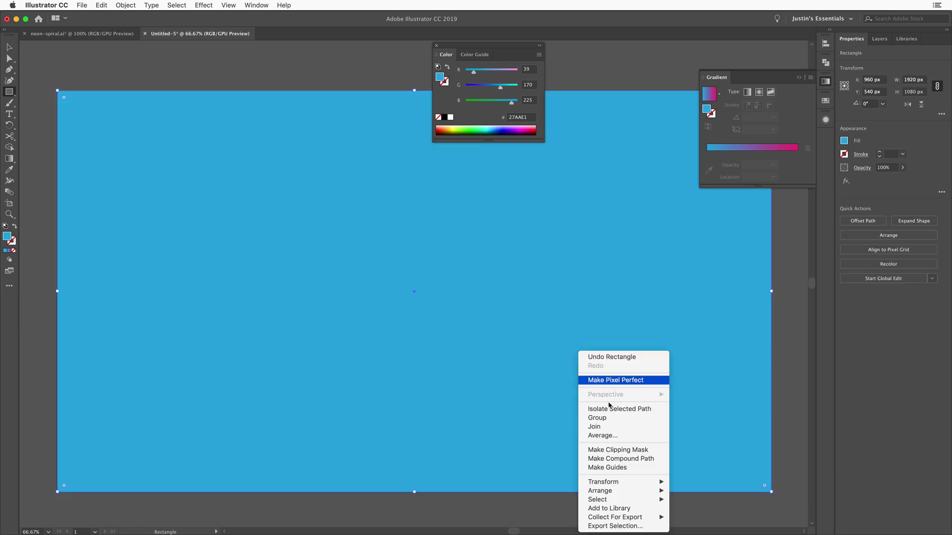
pyautogui.moveTo(626, 491)
pyautogui.click(703, 512)
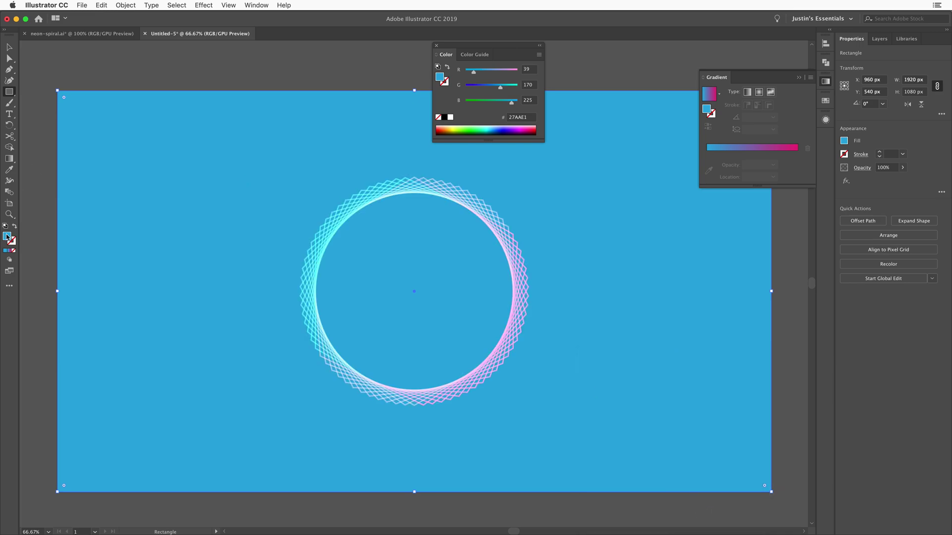
pyautogui.click(445, 119)
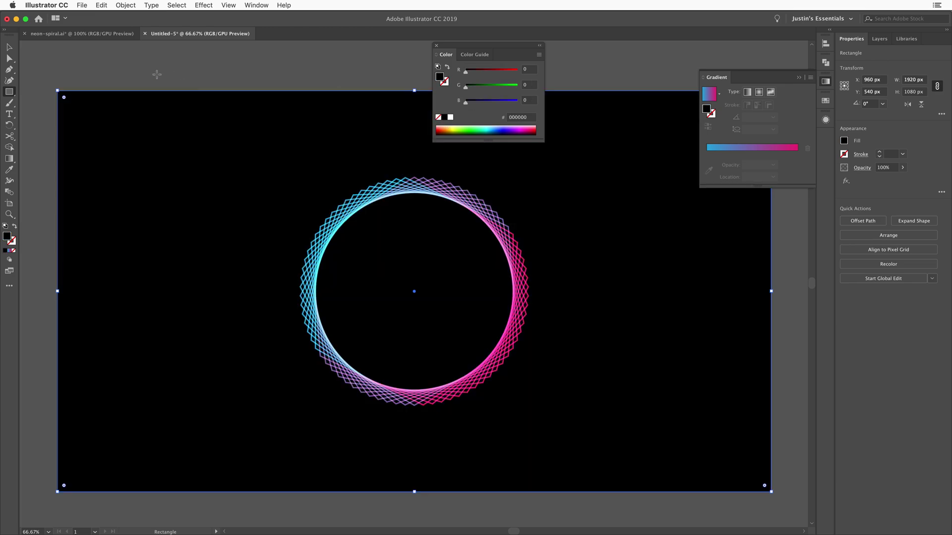
pyautogui.click(10, 48)
# Select the neon ring and scale it up around its centre
pyautogui.click(239, 90)
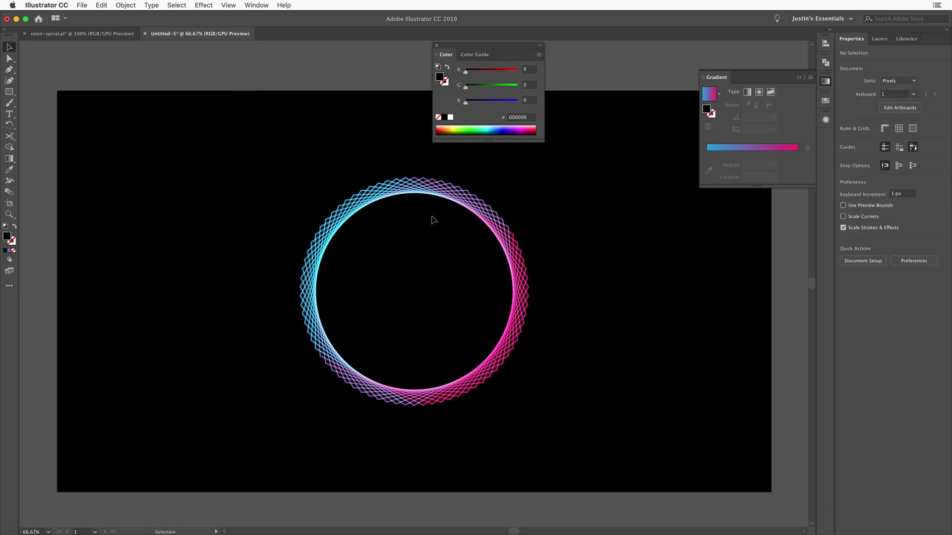
pyautogui.click(521, 296)
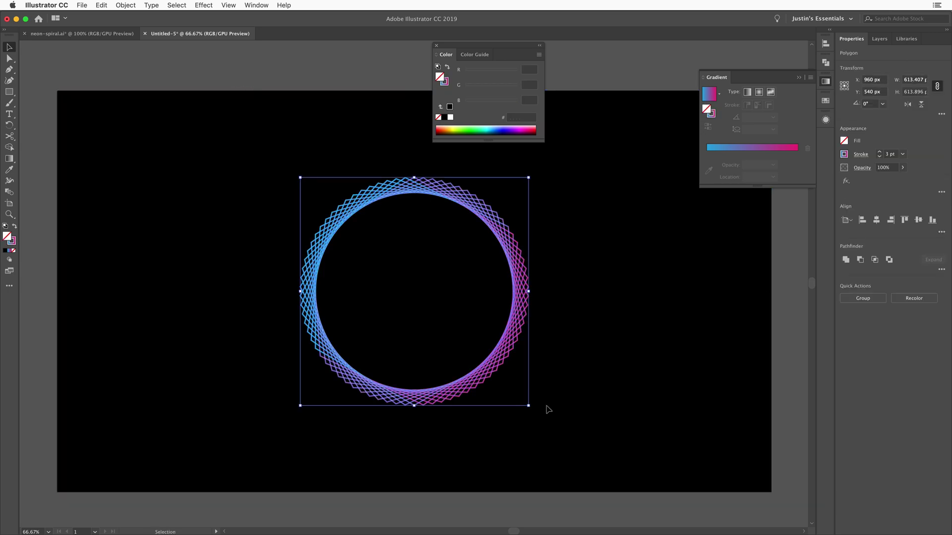
pyautogui.moveTo(529, 406); pyautogui.dragTo(580, 457)
pyautogui.click(644, 389)
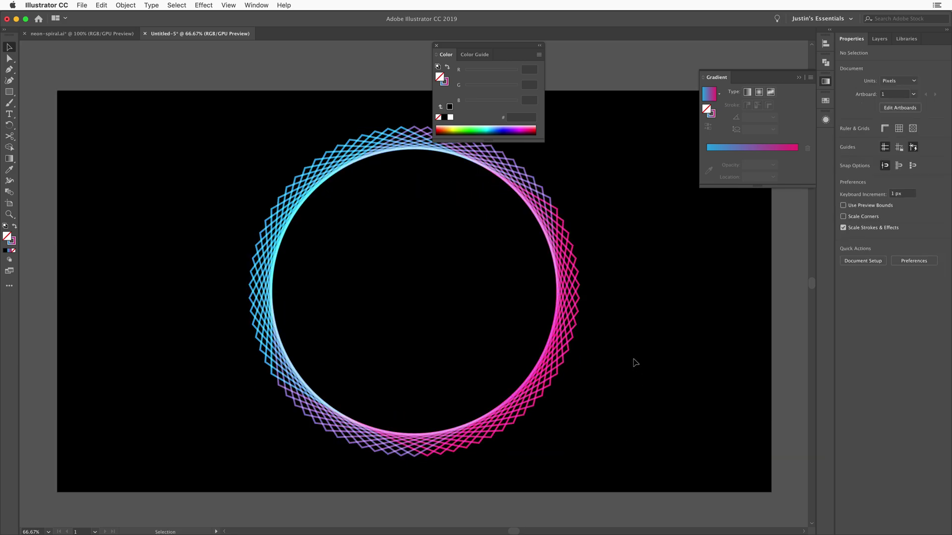
# Option-drag a corner inward twice to nest two progressively smaller ring copies
pyautogui.press('super+a')
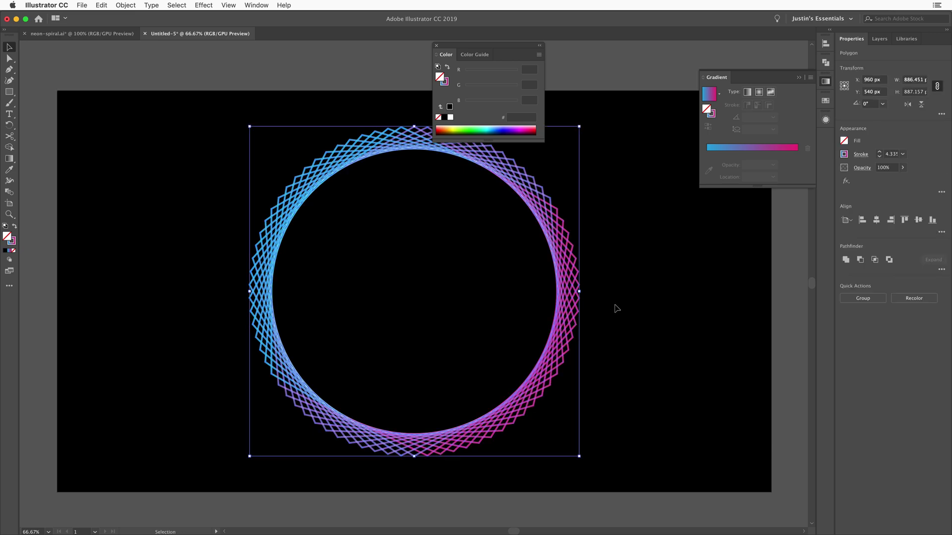
pyautogui.press('a')
pyautogui.press('v')
pyautogui.press('a')
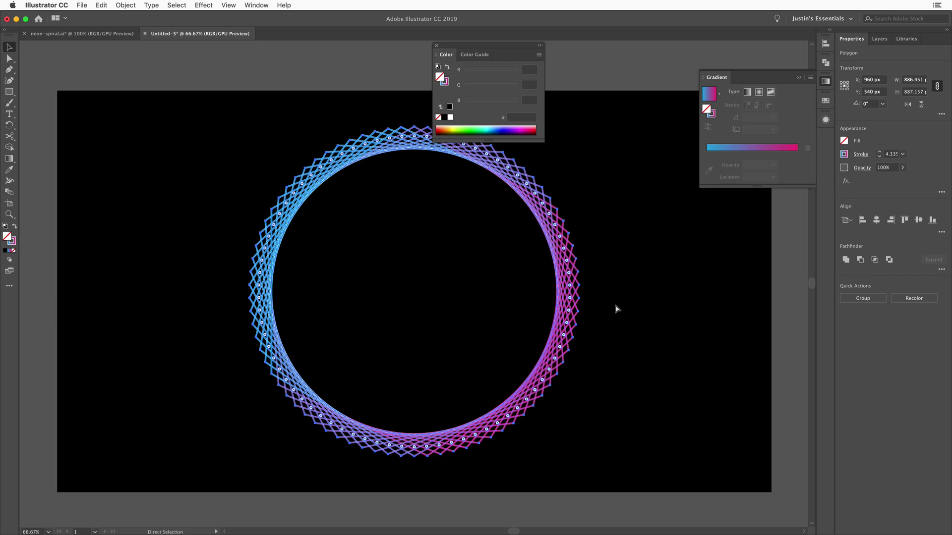
pyautogui.press('v')
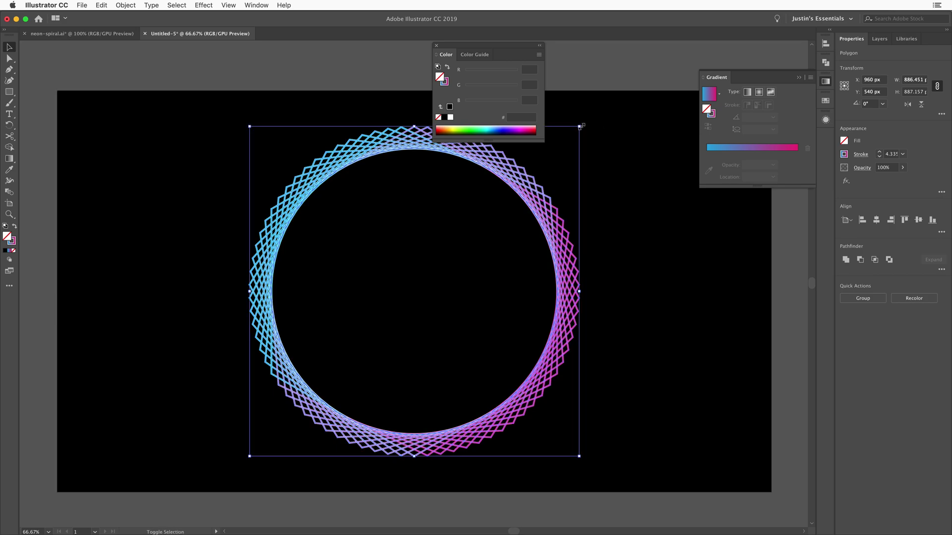
pyautogui.moveTo(581, 127); pyautogui.dragTo(557, 149)
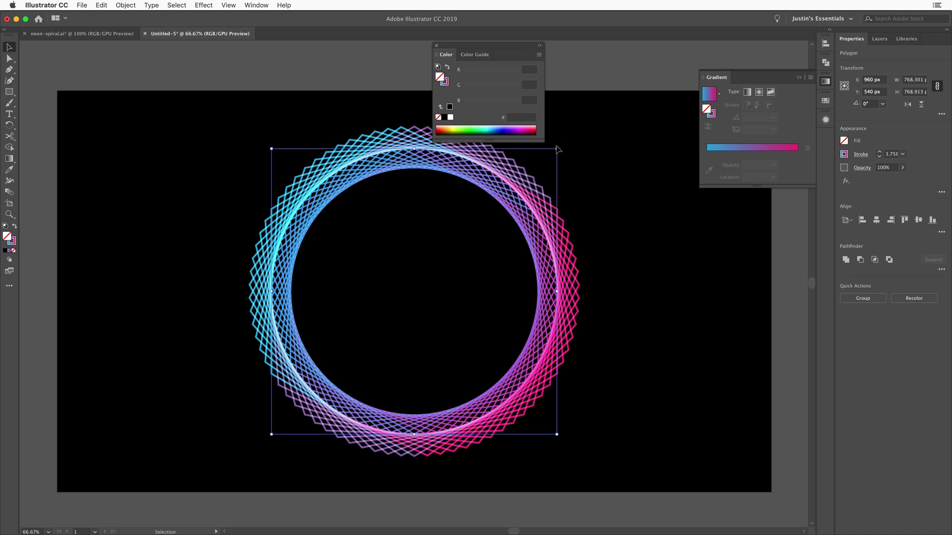
pyautogui.press('a')
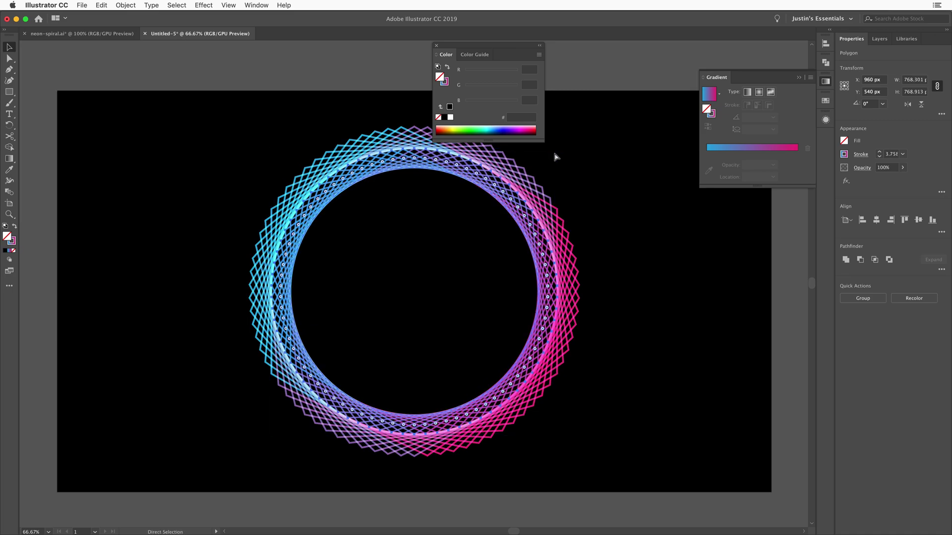
pyautogui.press('v')
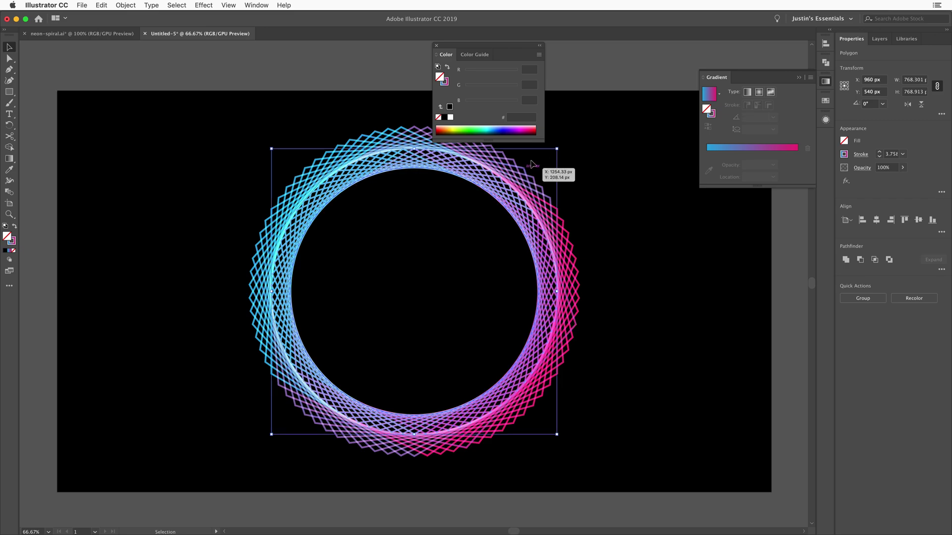
pyautogui.moveTo(555, 151); pyautogui.dragTo(538, 164)
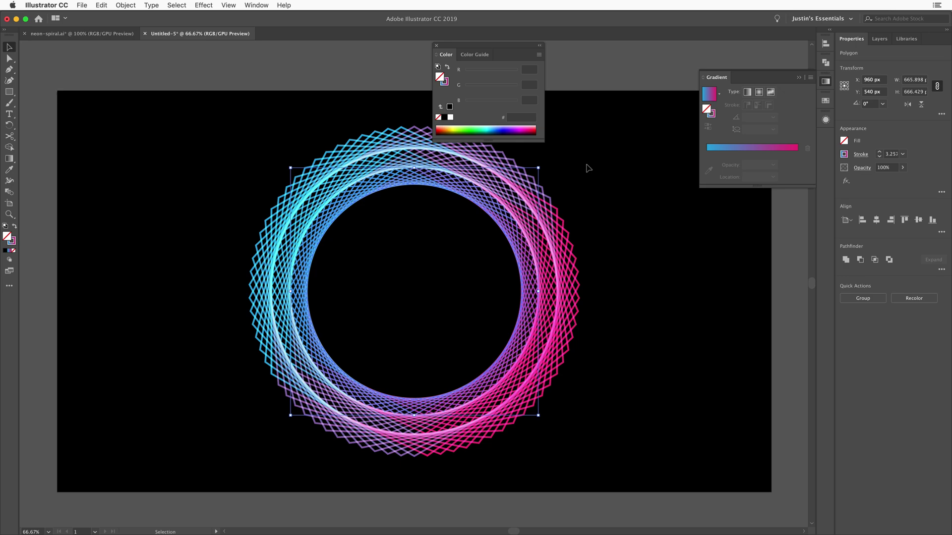
pyautogui.click(598, 179)
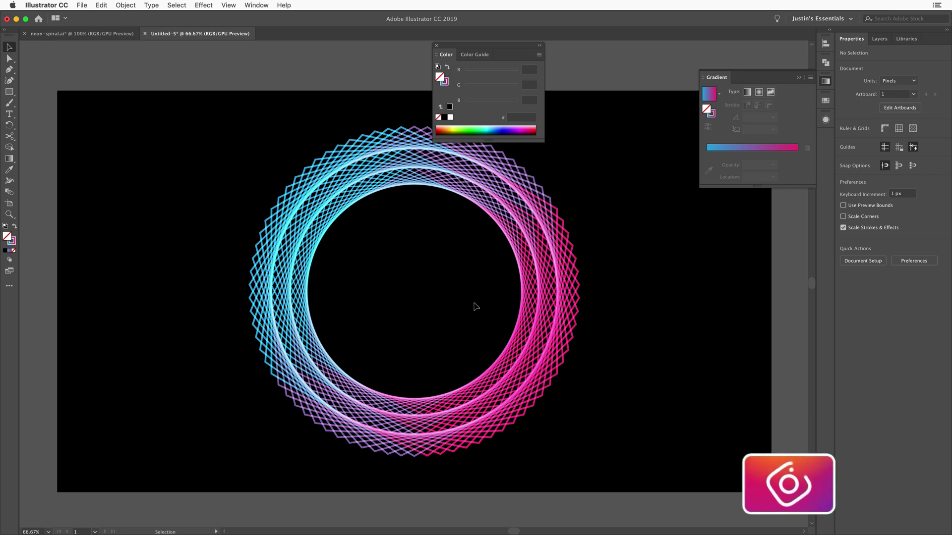
pyautogui.press('super')
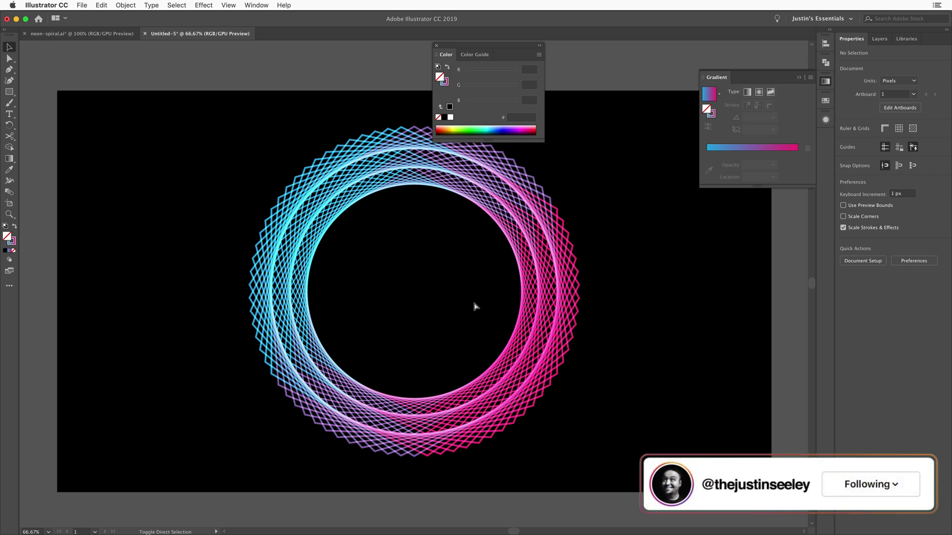